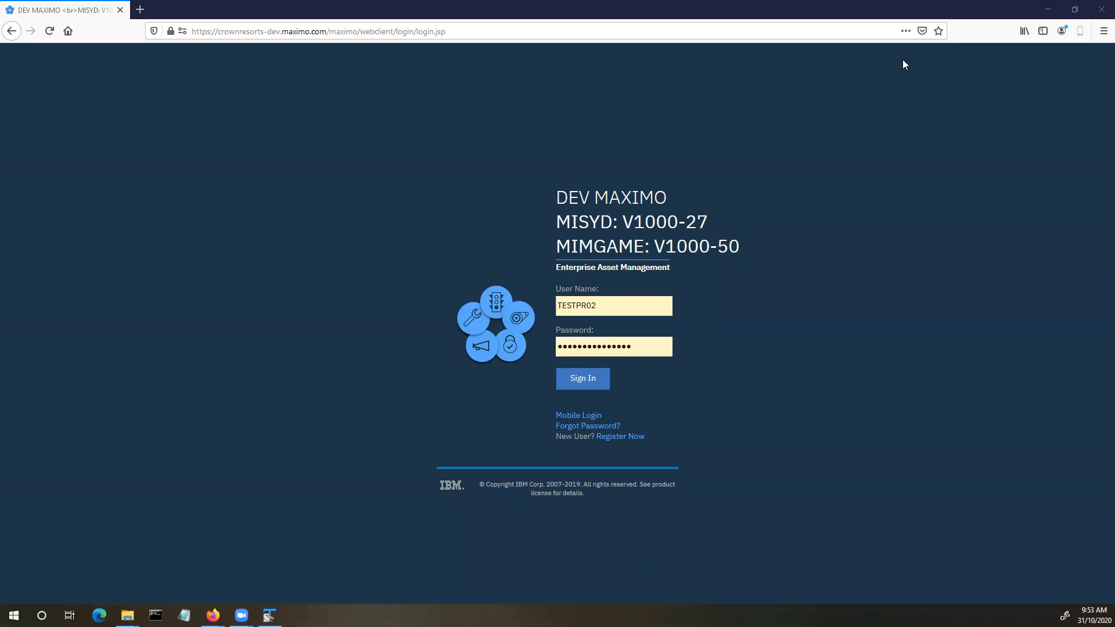
- Sign in as the PR approver and go to Administration > Resources > People
{"action": "left_click", "coordinate": [584, 379]}
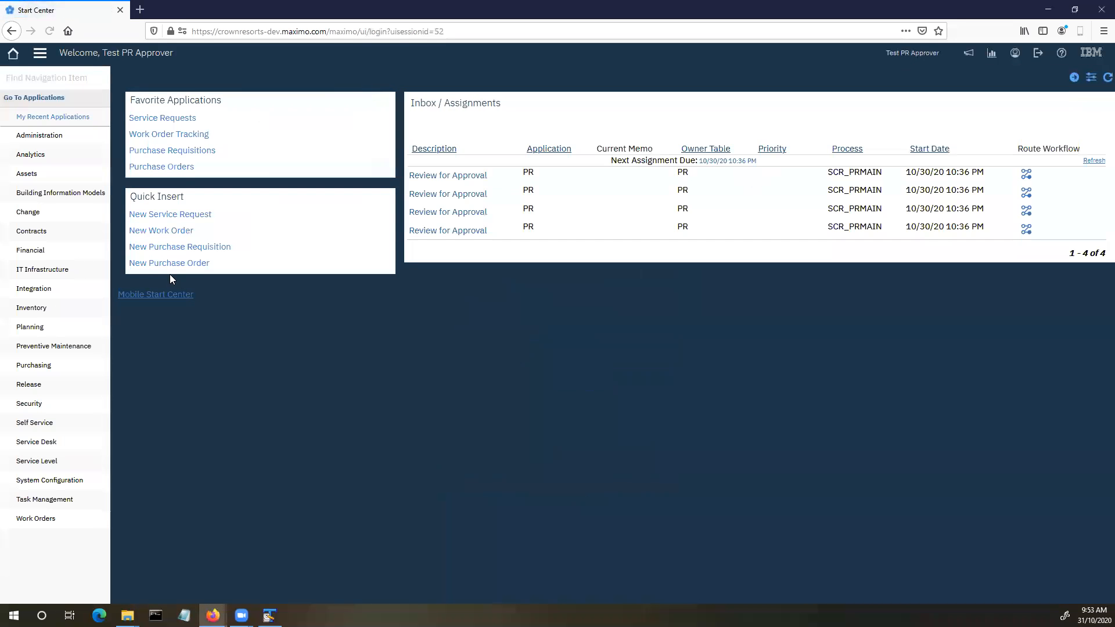
{"action": "mouse_move", "coordinate": [85, 253]}
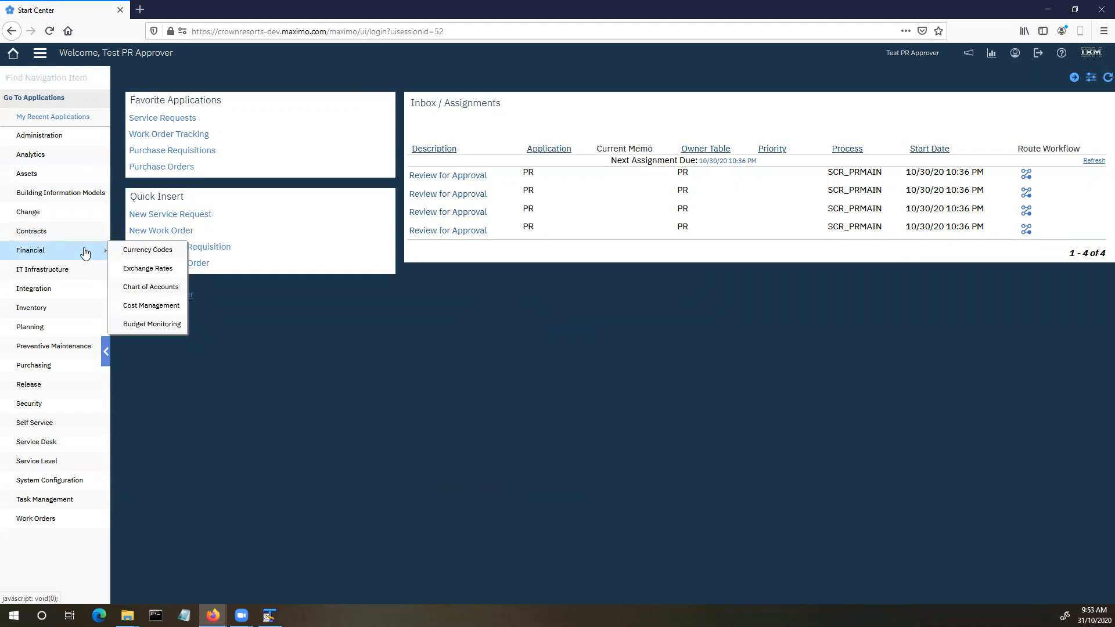
{"action": "mouse_move", "coordinate": [49, 138]}
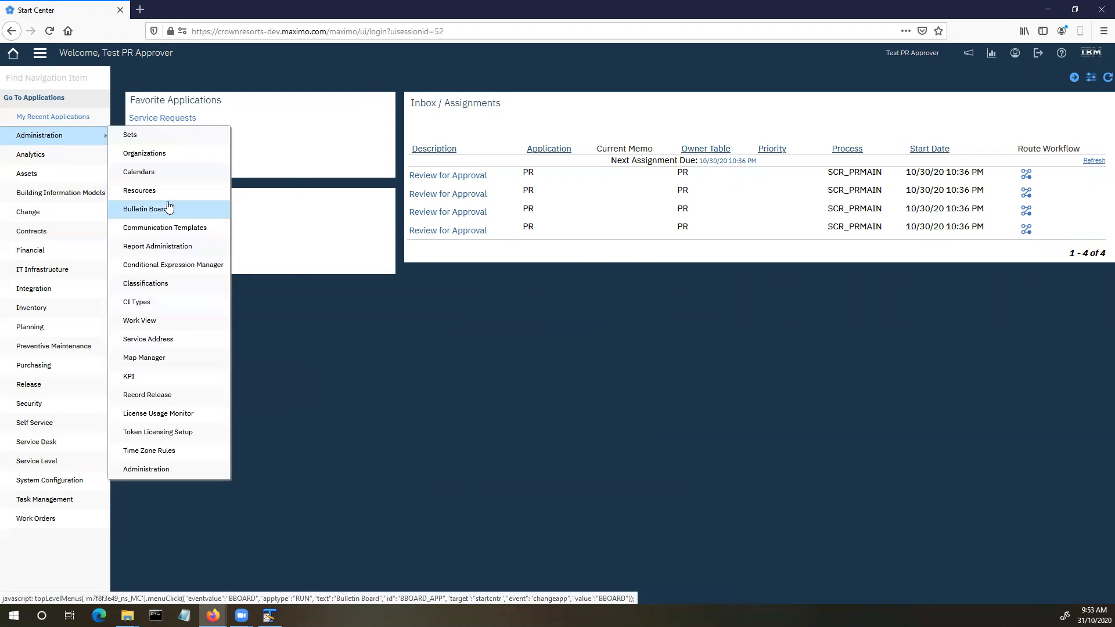
{"action": "mouse_move", "coordinate": [233, 193]}
{"action": "left_click", "coordinate": [255, 228]}
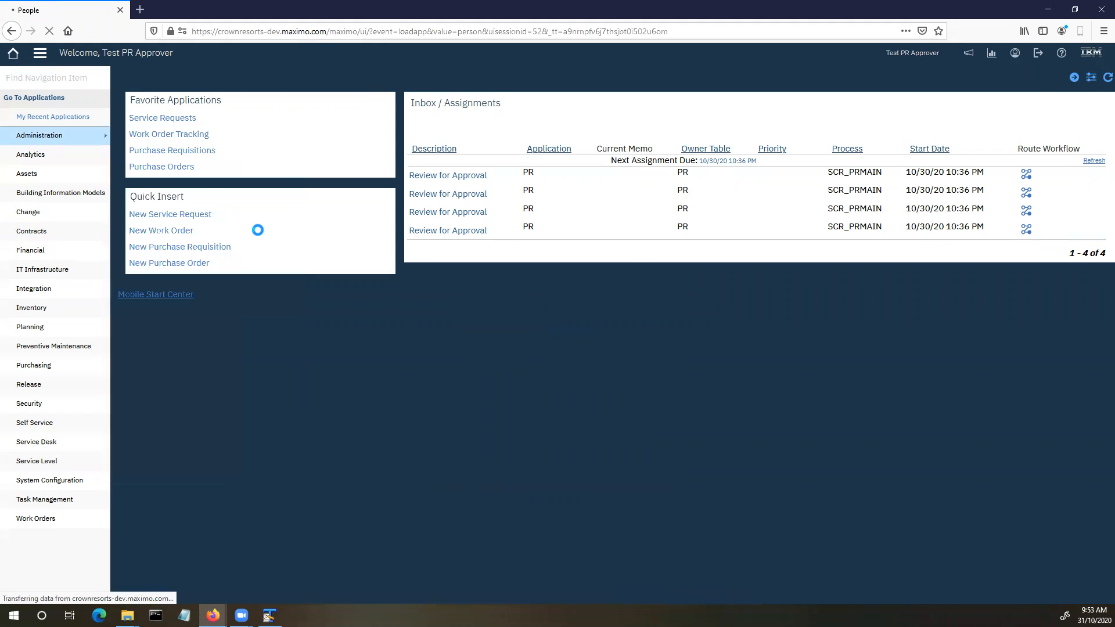
- Filter People by 'test' and open TESTPR01 to confirm its supervisor is Test PR Approver
{"action": "key", "text": "Return"}
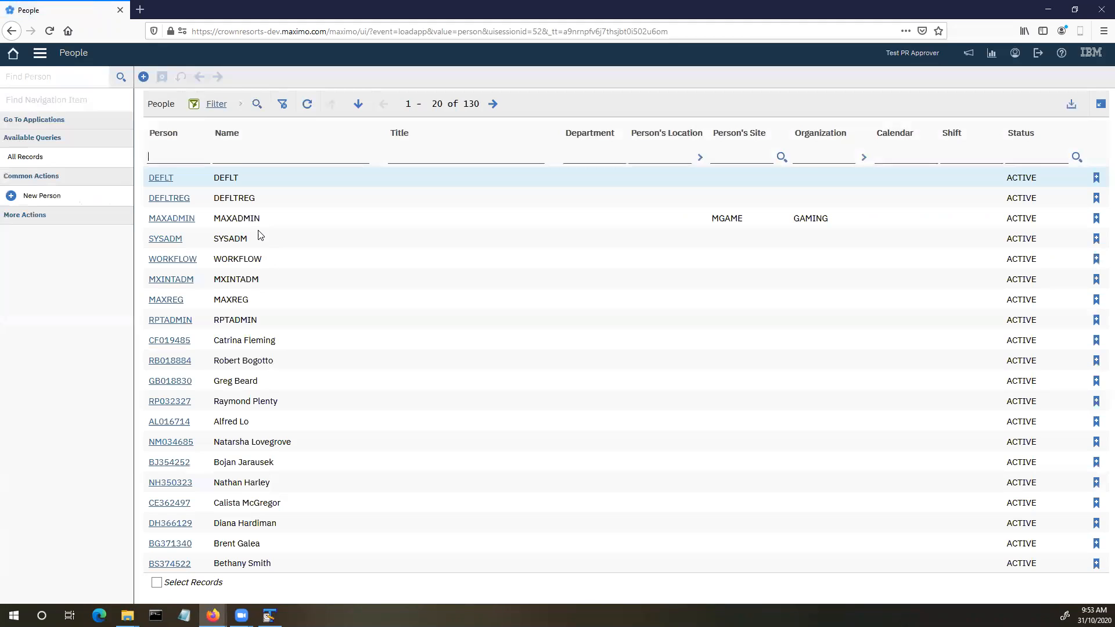
{"action": "type", "text": "test"}
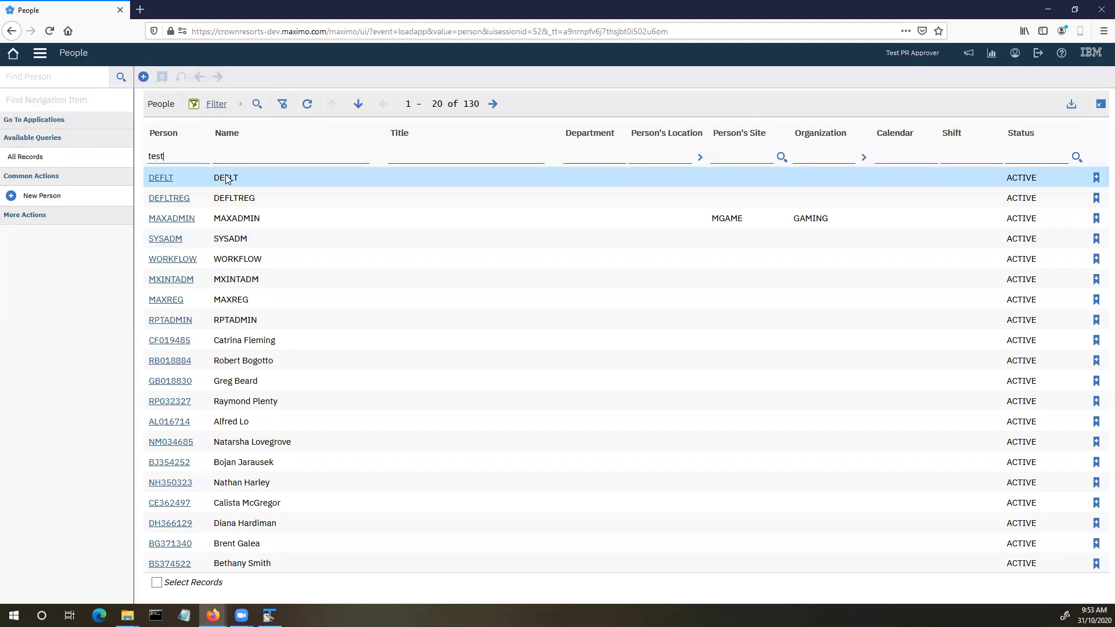
{"action": "key", "text": "Return"}
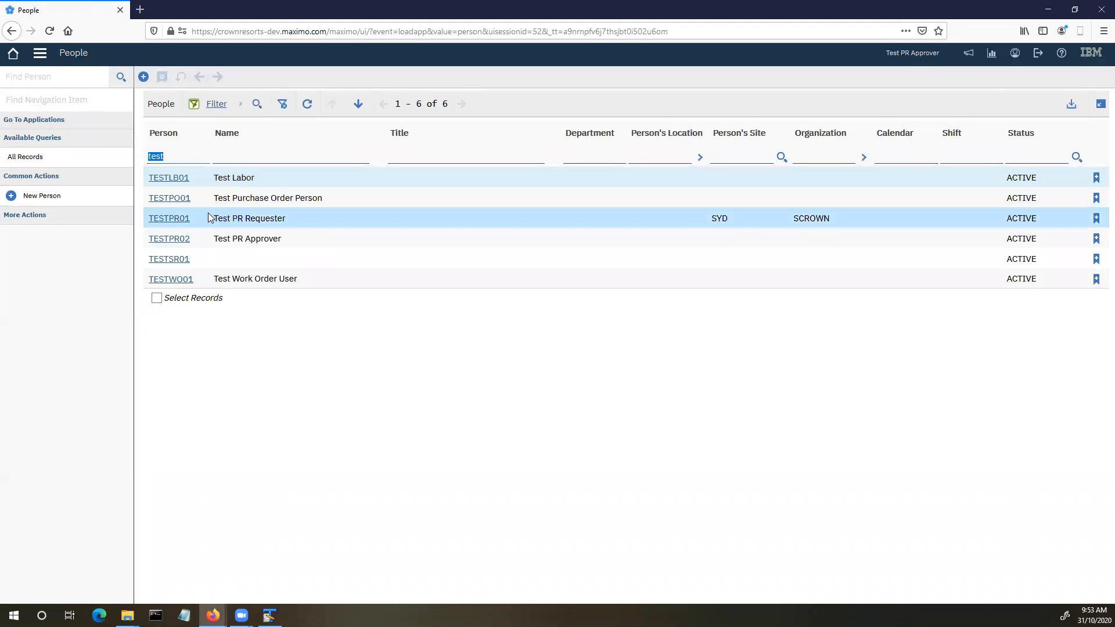
{"action": "left_click", "coordinate": [164, 219]}
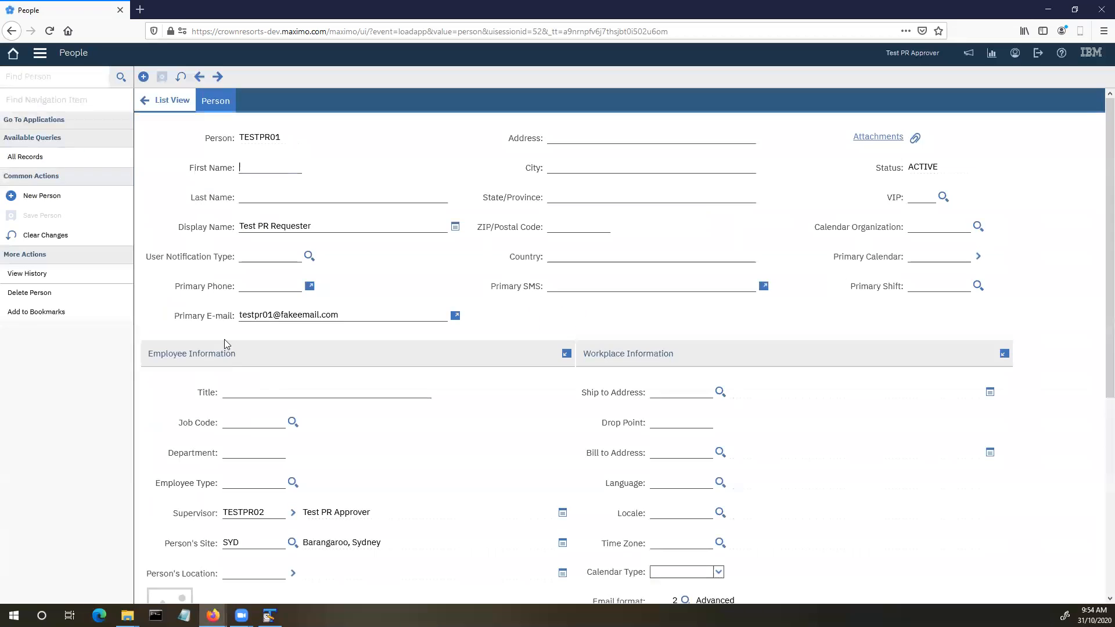
{"action": "left_click_drag", "start_coordinate": [173, 438], "coordinate": [207, 439]}
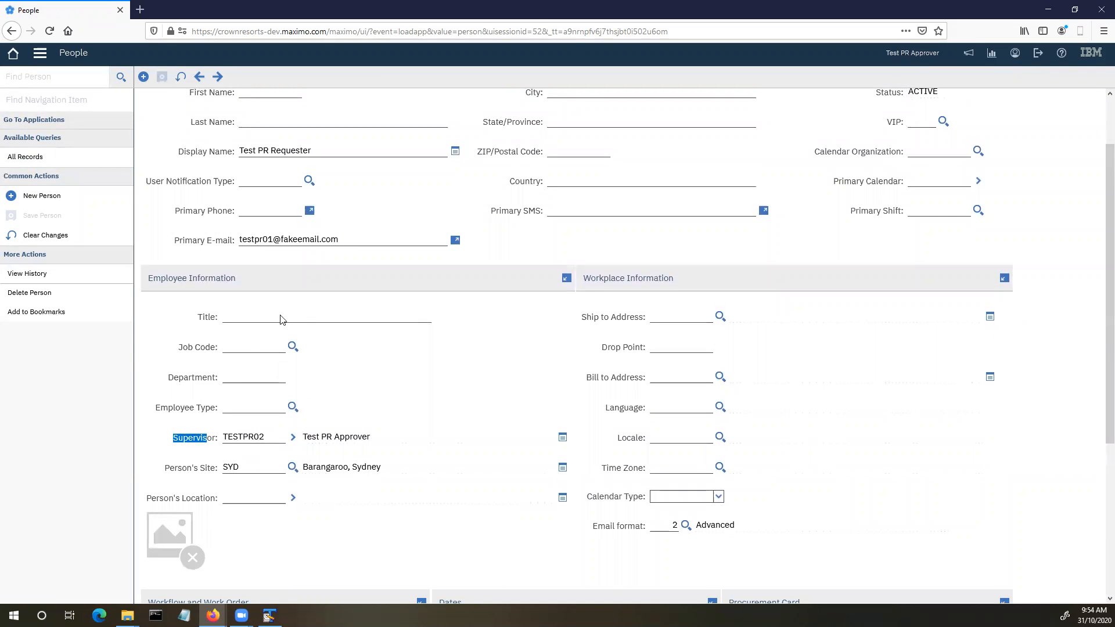
- Go back to the Start Center and open the first approval assignment, PR 1026
{"action": "left_click", "coordinate": [12, 53]}
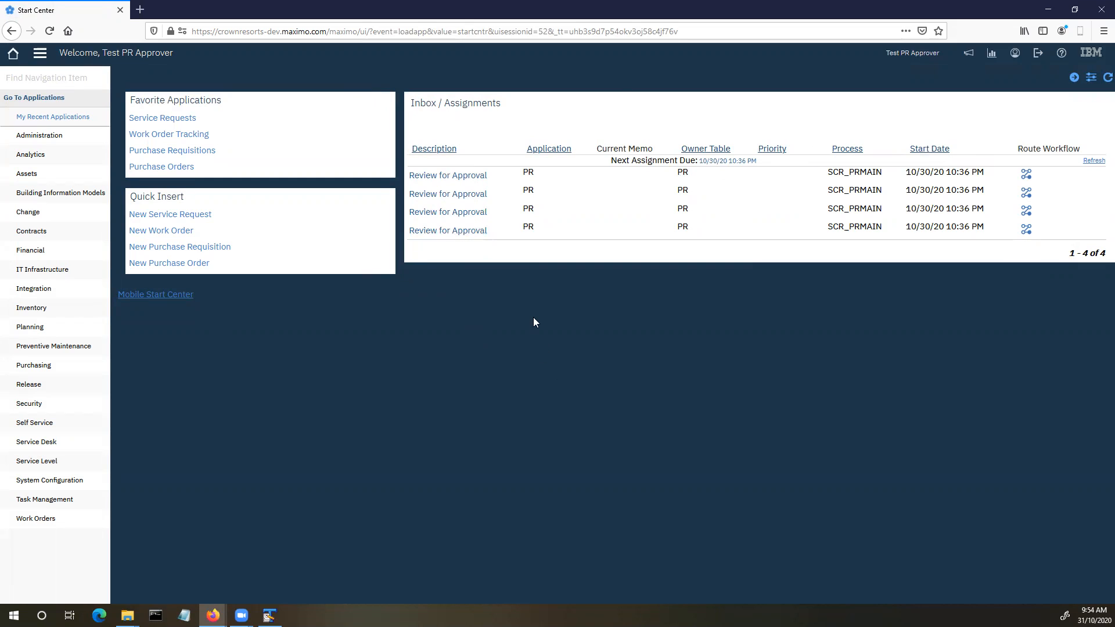
{"action": "left_click", "coordinate": [448, 176]}
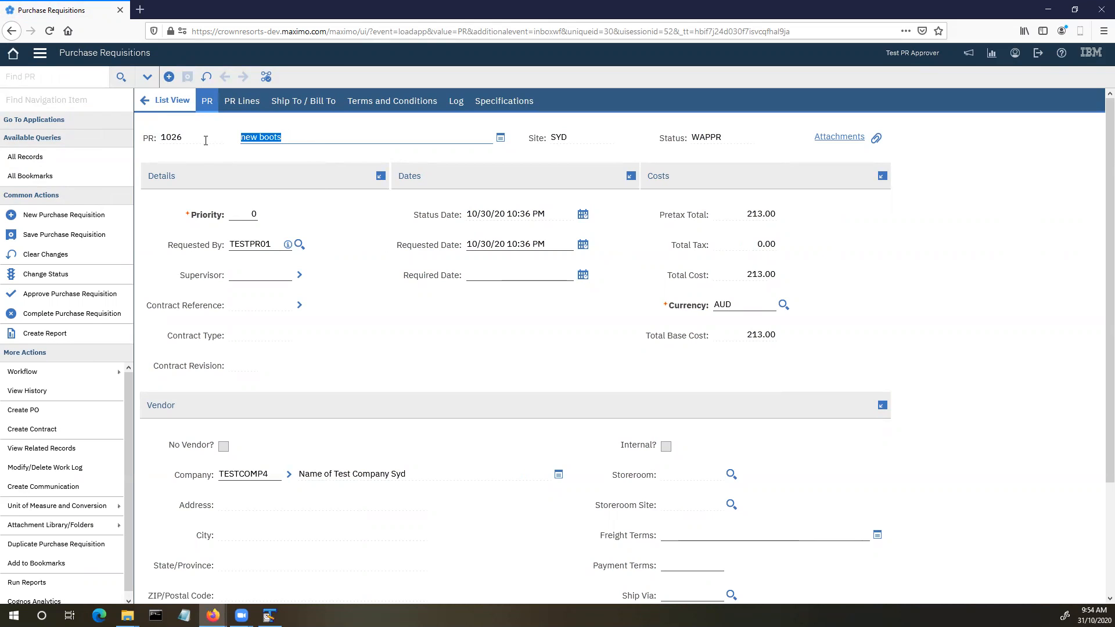
- Change PR 1026's description to 'red boots', vendor to TESTCOMP3 and priority to 2, and save
{"action": "type", "text": "red boots"}
{"action": "scroll", "coordinate": [352, 355], "scroll_direction": "down", "scroll_amount": 2}
{"action": "left_click", "coordinate": [253, 361]}
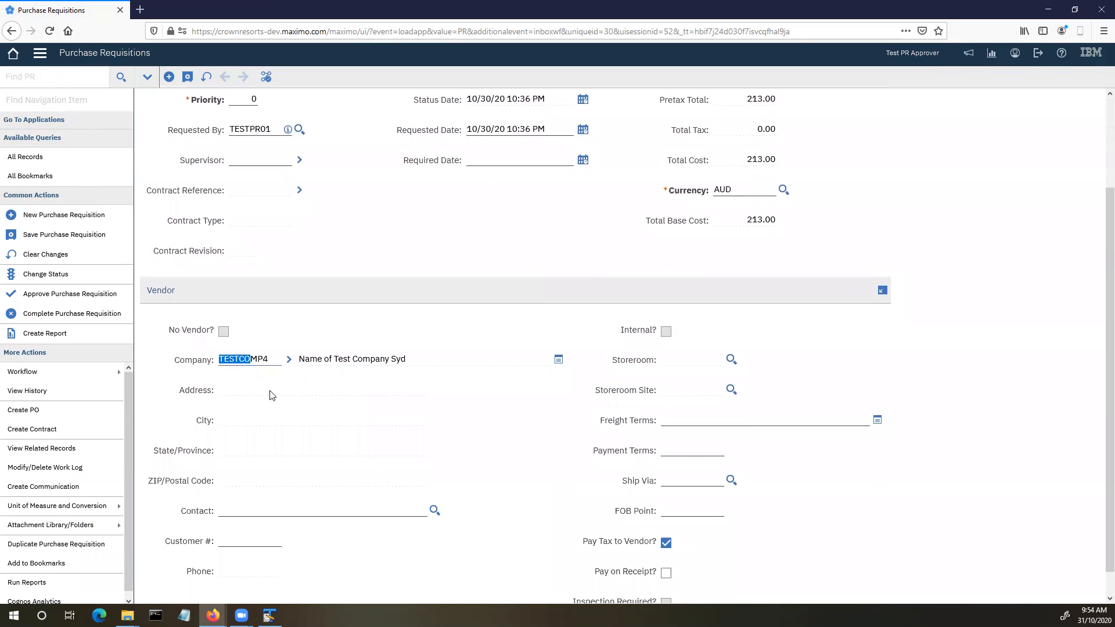
{"action": "left_click", "coordinate": [290, 361]}
{"action": "left_click", "coordinate": [334, 382]}
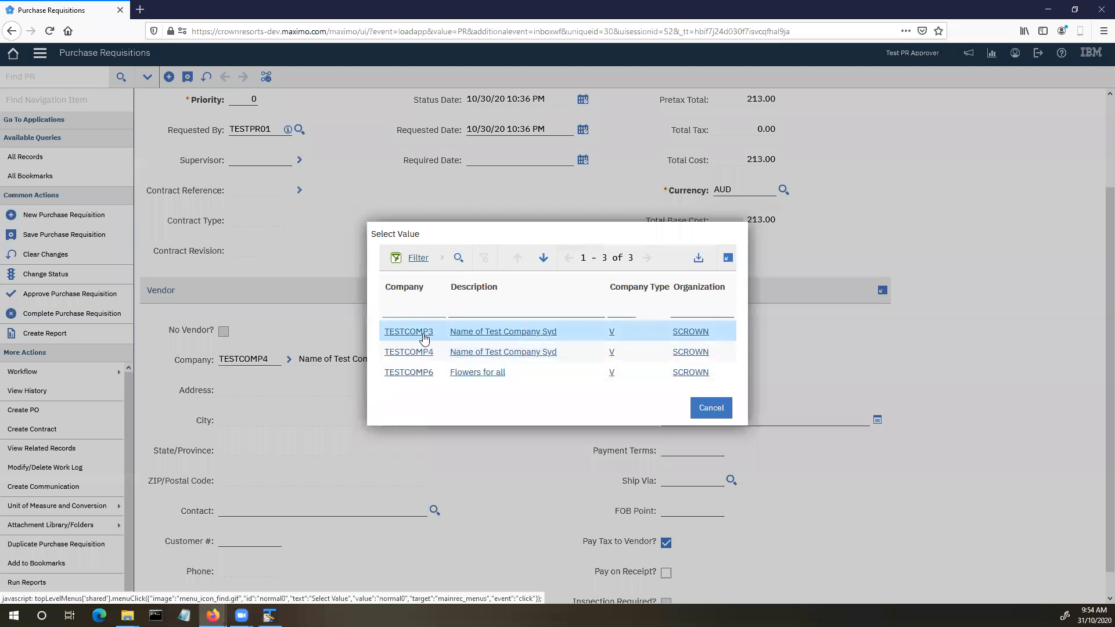
{"action": "left_click", "coordinate": [418, 327]}
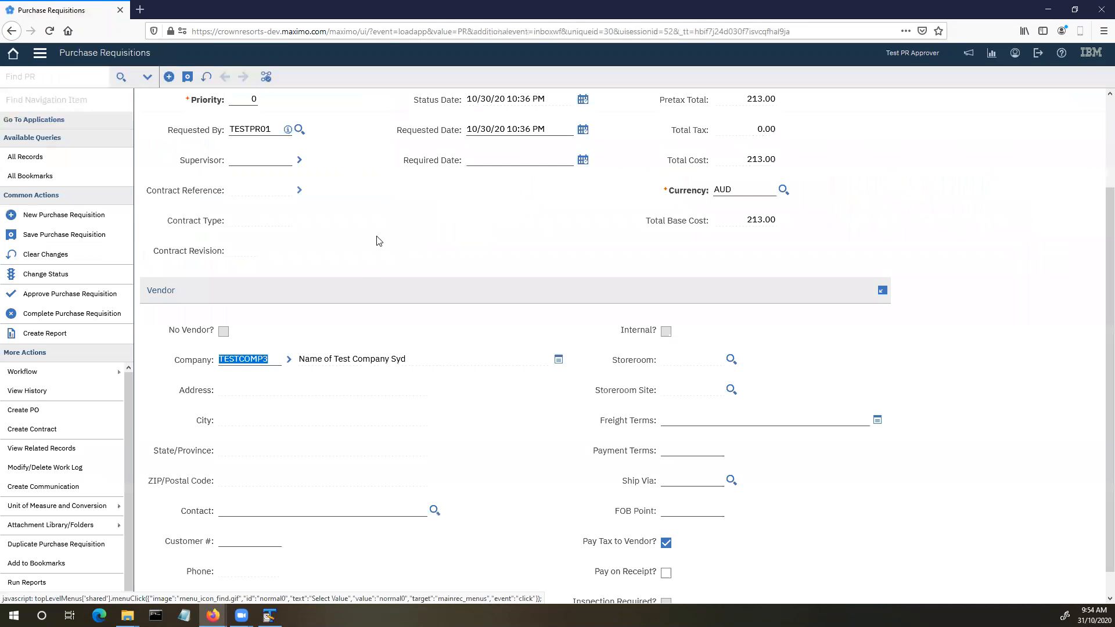
{"action": "left_click", "coordinate": [187, 77]}
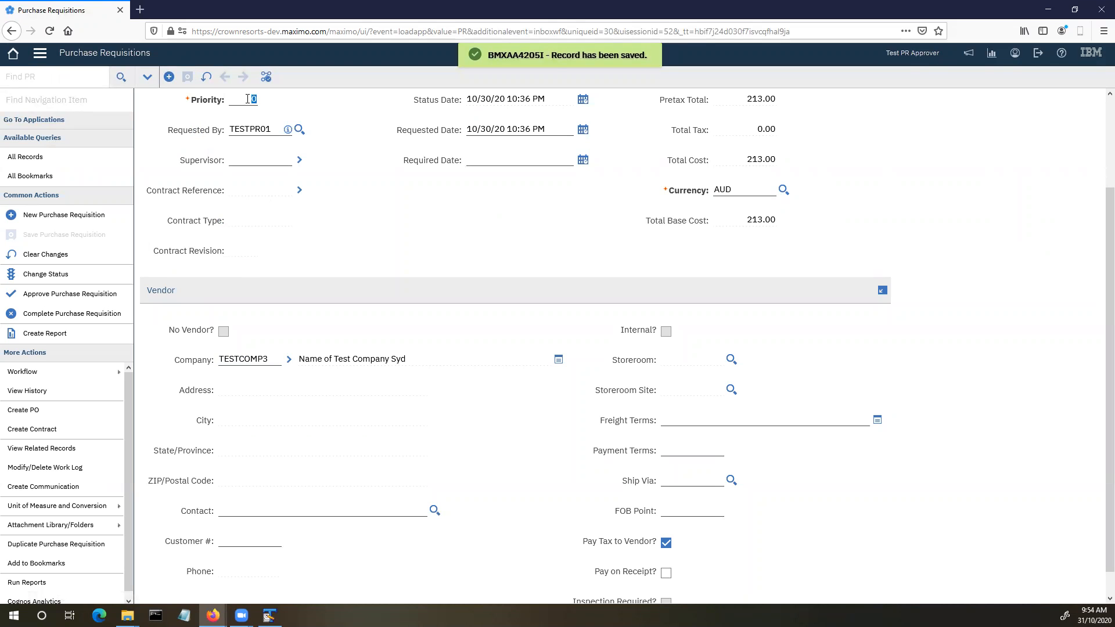
{"action": "type", "text": "2"}
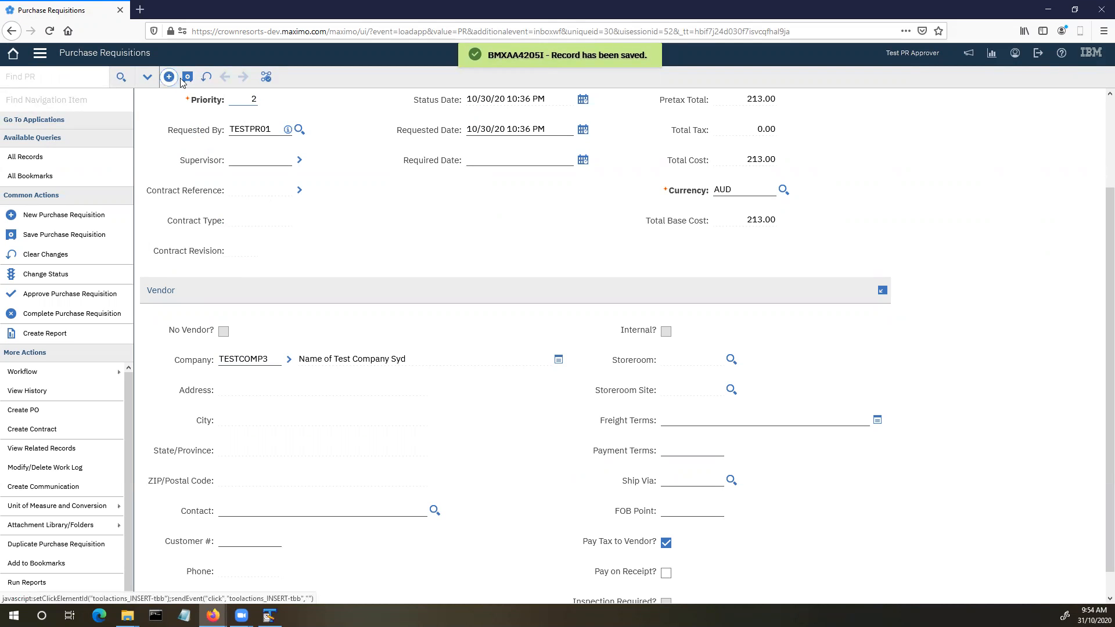
{"action": "left_click", "coordinate": [187, 77]}
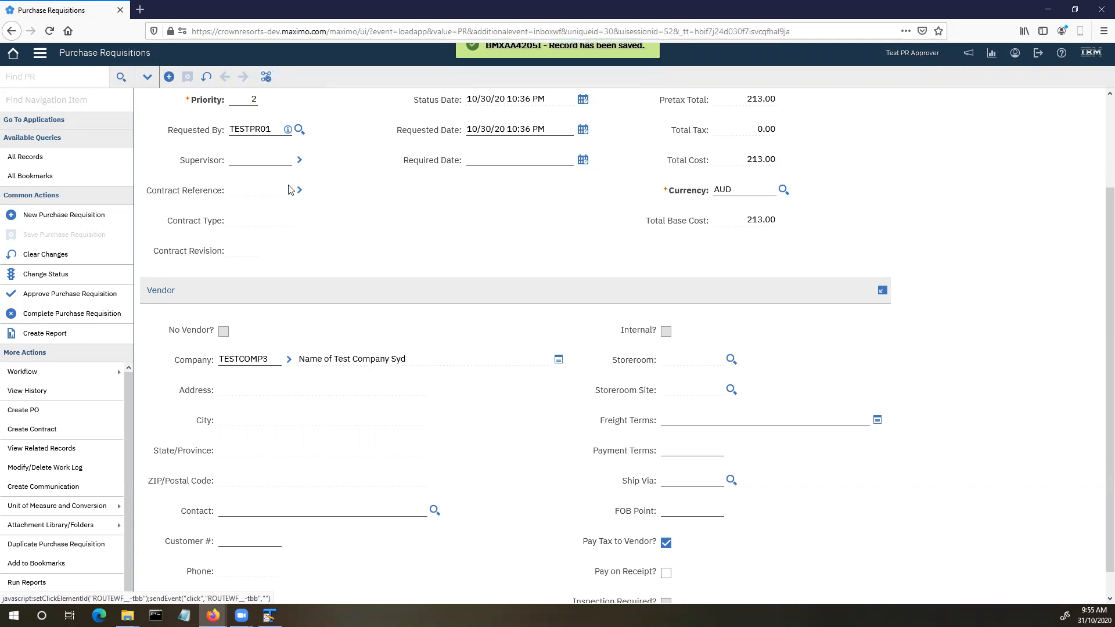
- Cancel PR 1026 through workflow with memo 'no', leaving its status CAN
{"action": "left_click", "coordinate": [266, 77]}
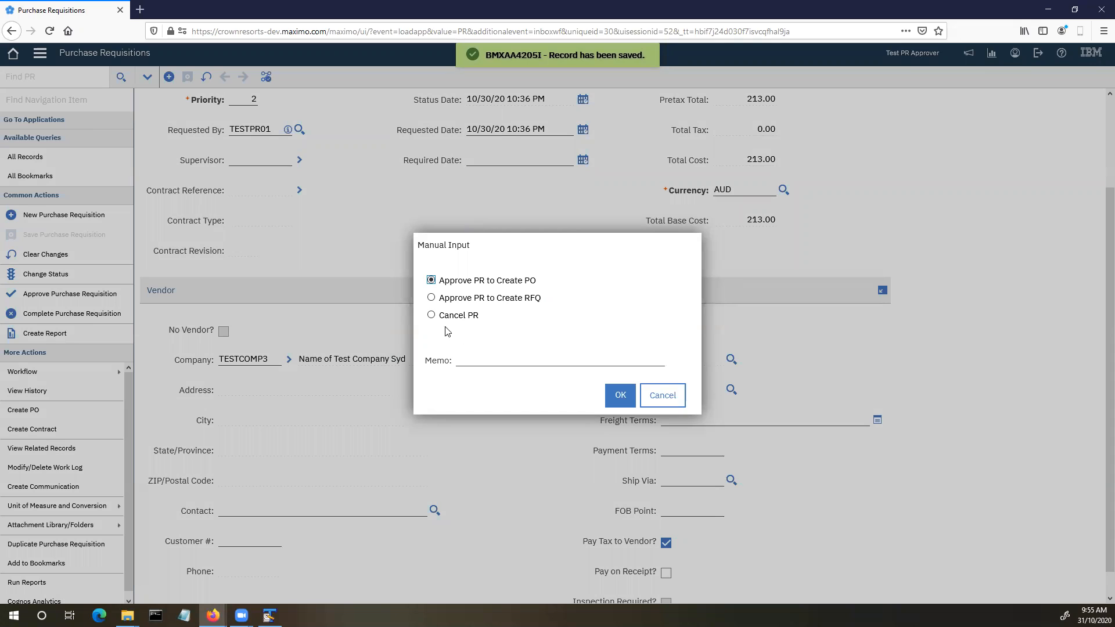
{"action": "left_click", "coordinate": [431, 315]}
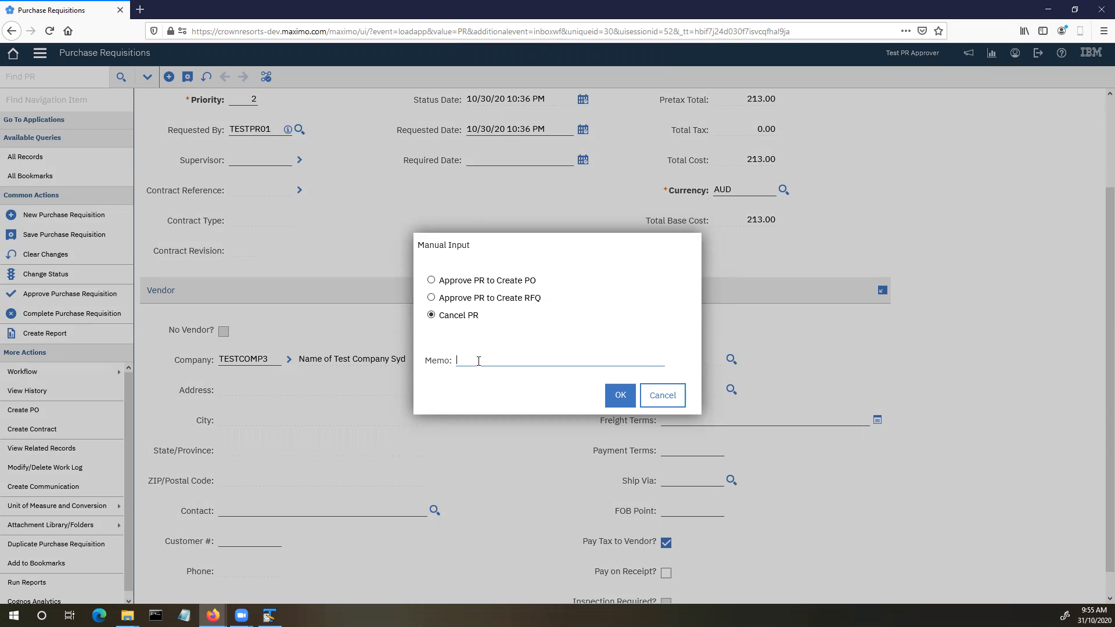
{"action": "type", "text": "nope"}
{"action": "left_click", "coordinate": [622, 397]}
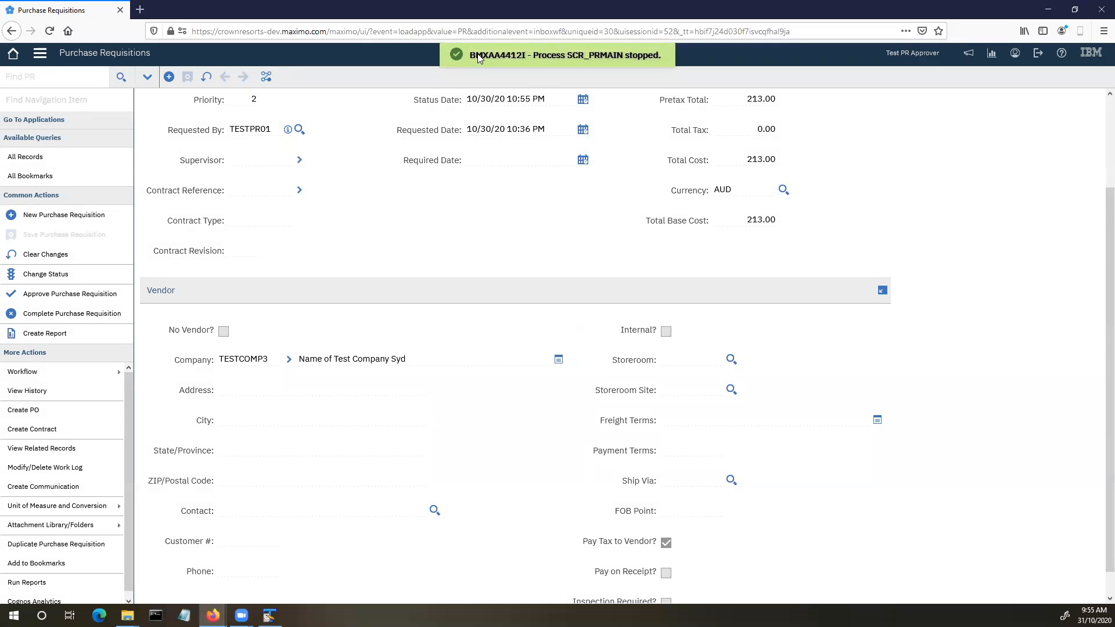
{"action": "scroll", "coordinate": [574, 279], "scroll_direction": "up", "scroll_amount": 3}
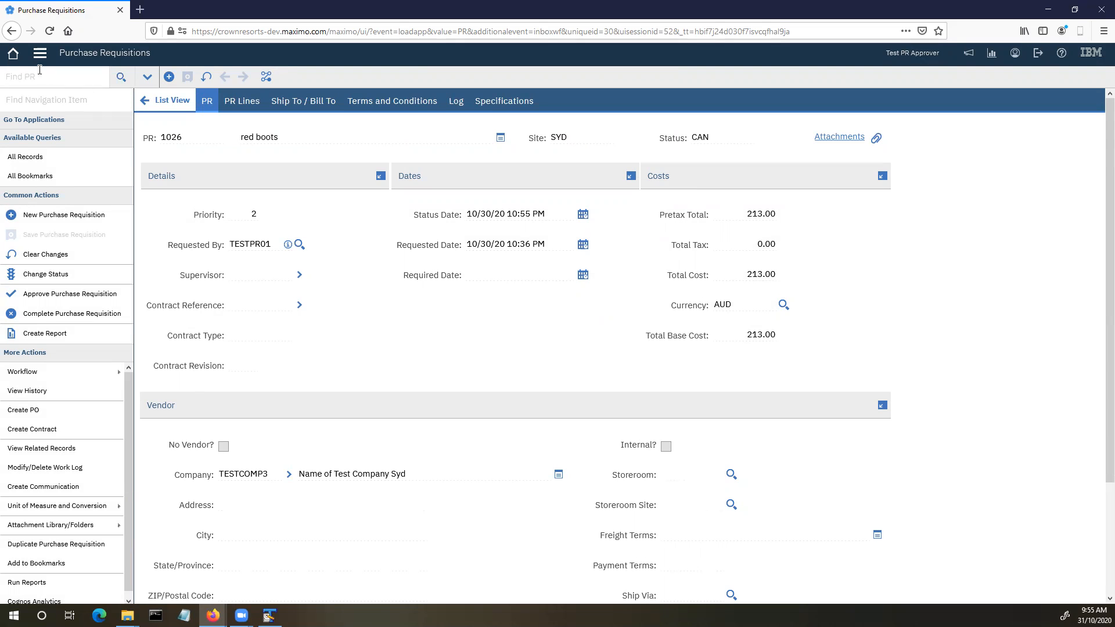
- From the Start Center inbox, route PR 1027's Review for Approval assignment through workflow
{"action": "left_click", "coordinate": [13, 53]}
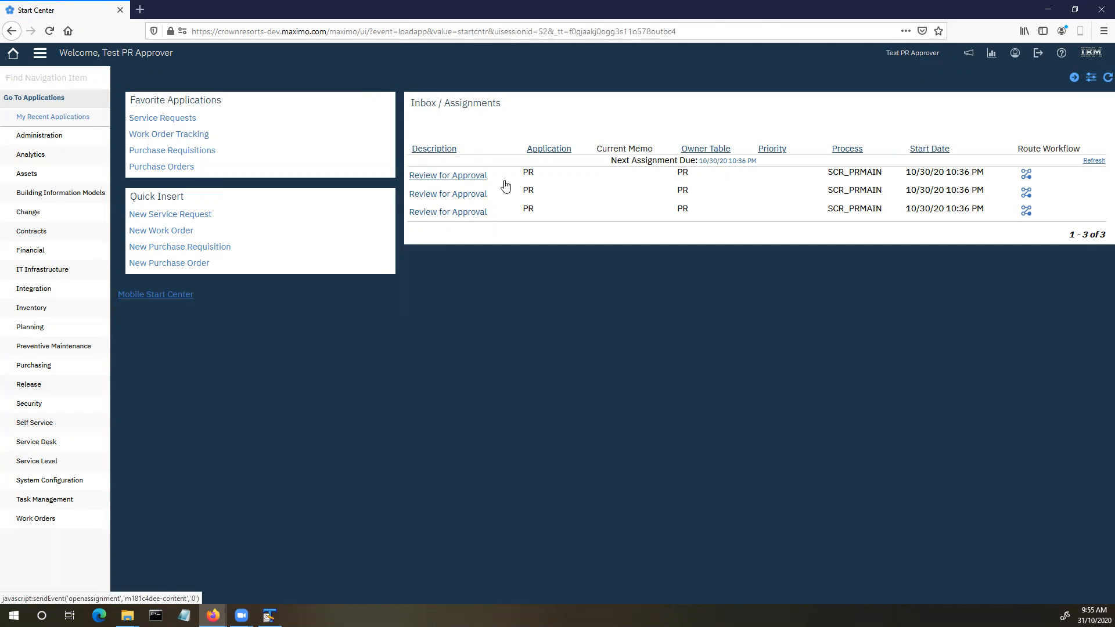
{"action": "left_click", "coordinate": [1027, 178]}
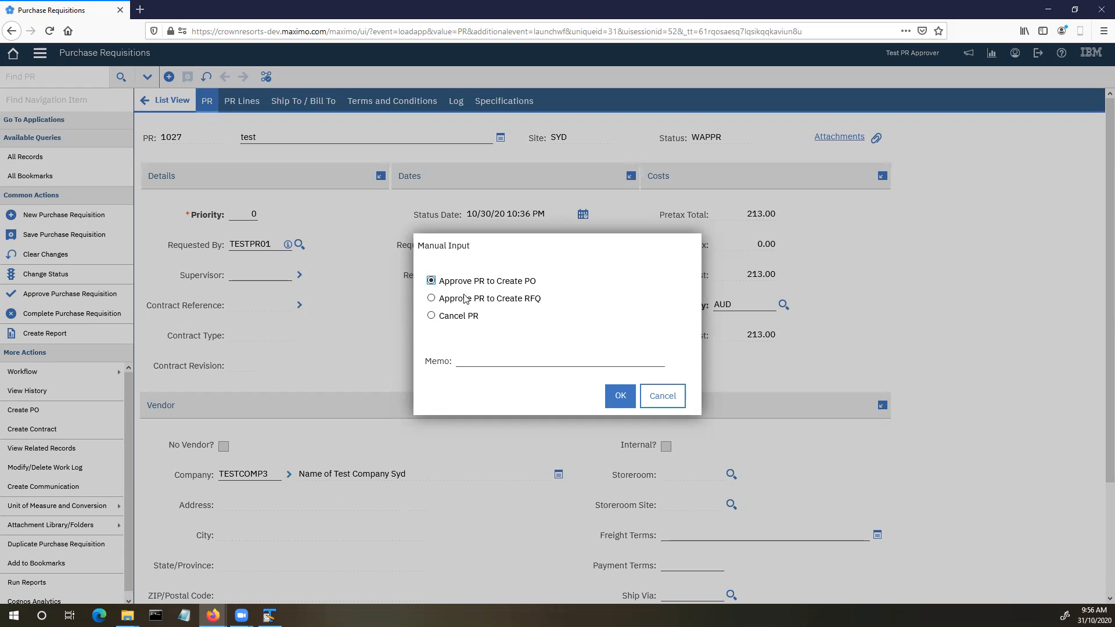
- Approve PR 1027 to create a PO with the memo 'All good'
{"action": "left_click", "coordinate": [483, 363]}
{"action": "type", "text": "All good"}
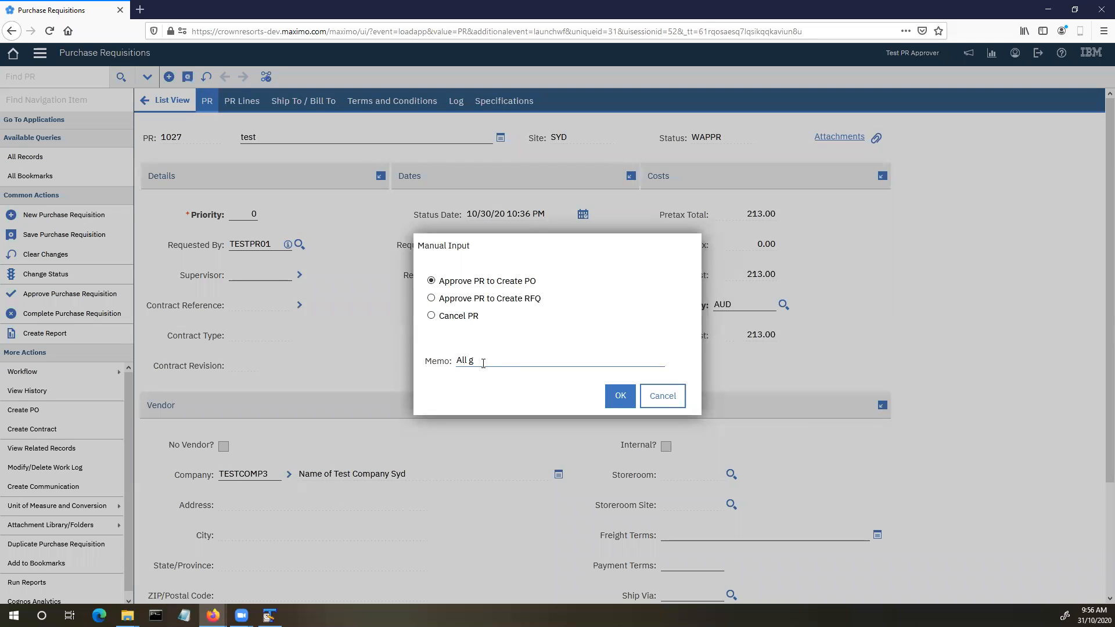
{"action": "left_click", "coordinate": [620, 396]}
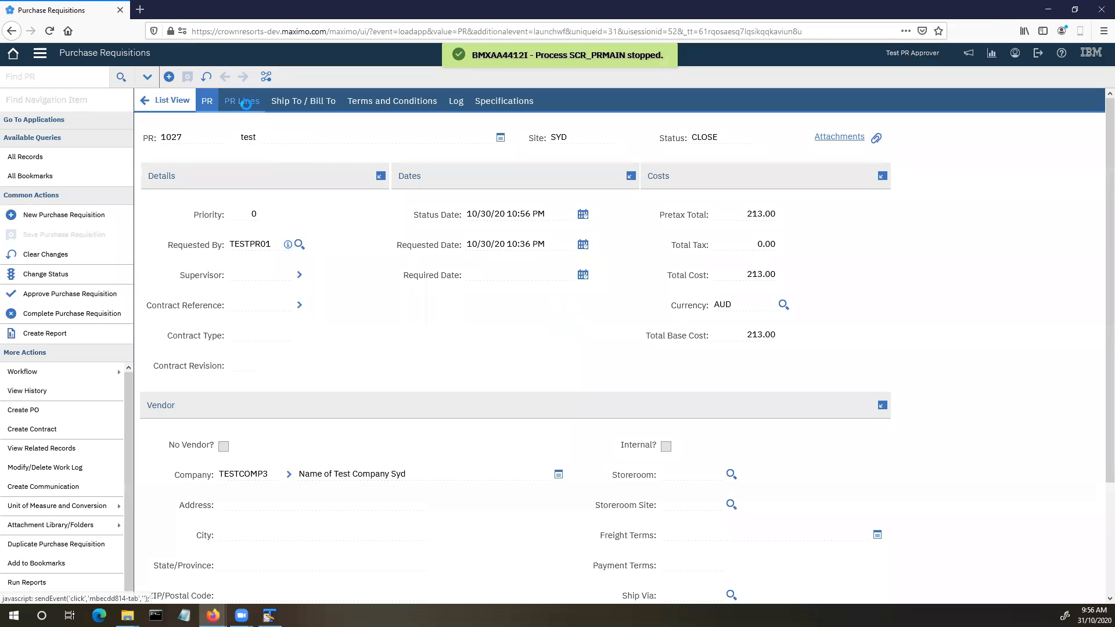
- Expand PR 1027's line 1 on the PR Lines tab to check its link to PO 1023
{"action": "left_click", "coordinate": [246, 104]}
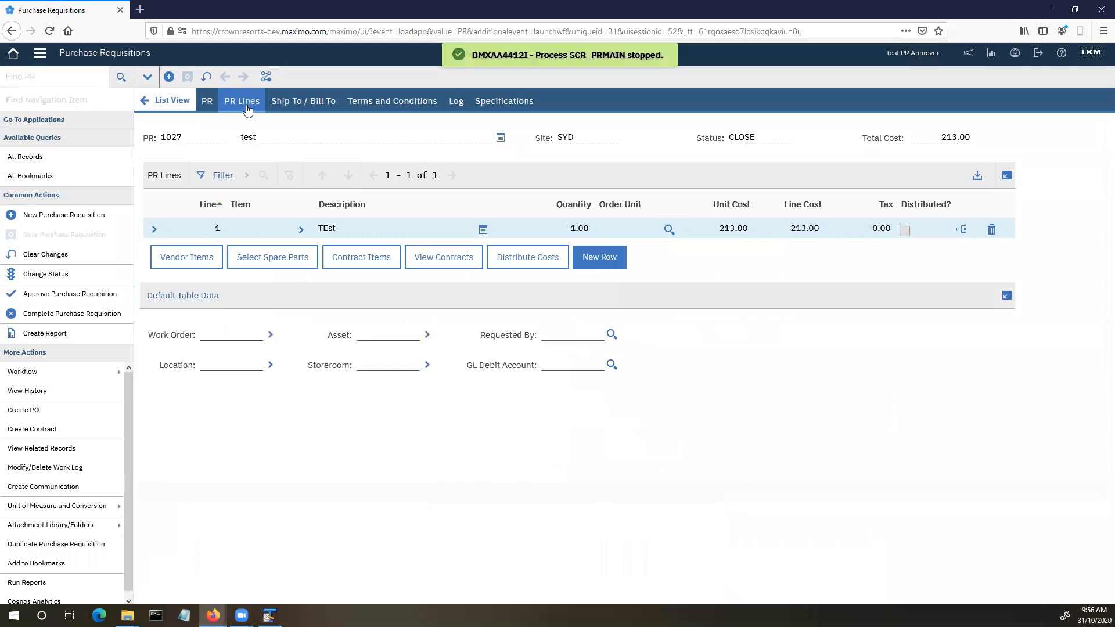
{"action": "left_click", "coordinate": [153, 230]}
{"action": "scroll", "coordinate": [401, 457], "scroll_direction": "down", "scroll_amount": 4}
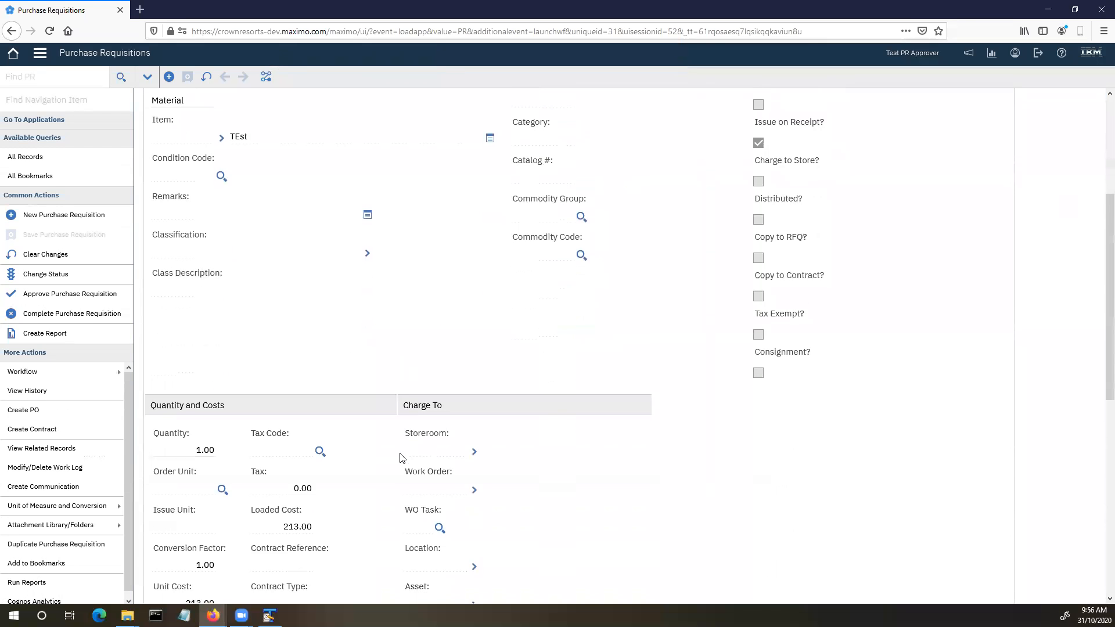
{"action": "scroll", "coordinate": [400, 458], "scroll_direction": "down", "scroll_amount": 3}
{"action": "scroll", "coordinate": [389, 447], "scroll_direction": "down", "scroll_amount": 3}
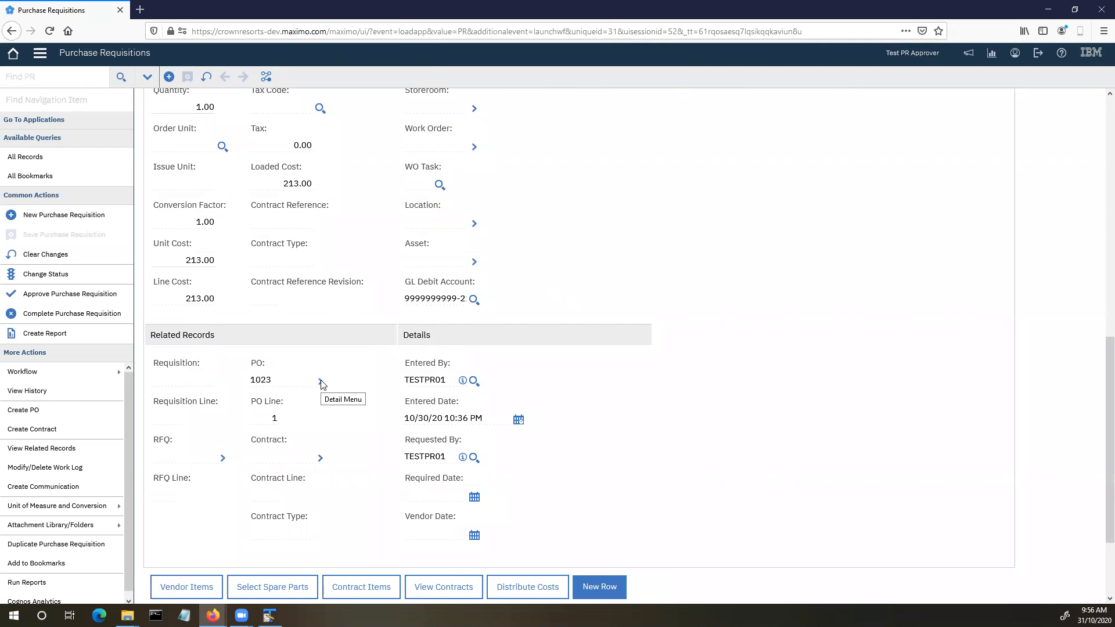
{"action": "scroll", "coordinate": [312, 386], "scroll_direction": "up", "scroll_amount": 10}
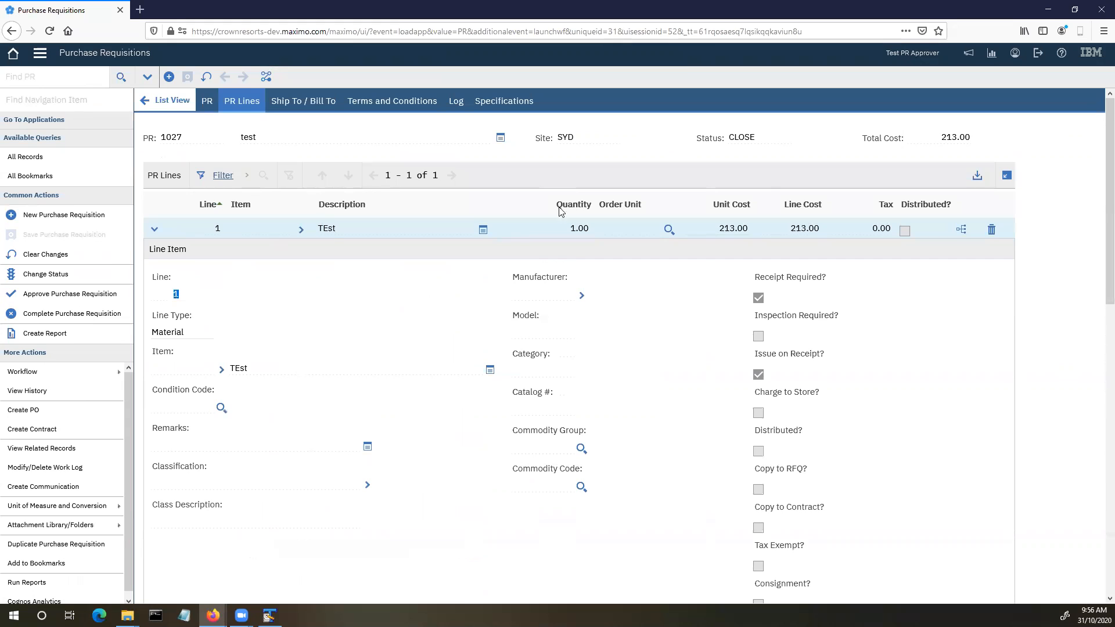
- Open PR 1028 from the inbox, change its description to 'needs a quote', and route it
{"action": "left_click", "coordinate": [13, 53]}
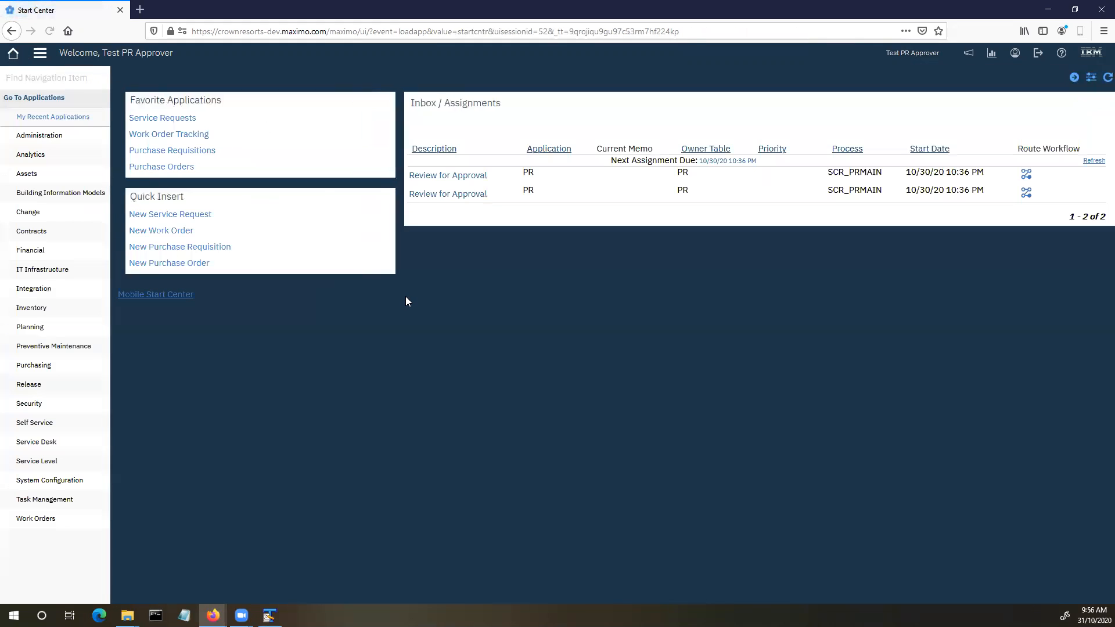
{"action": "left_click", "coordinate": [450, 180]}
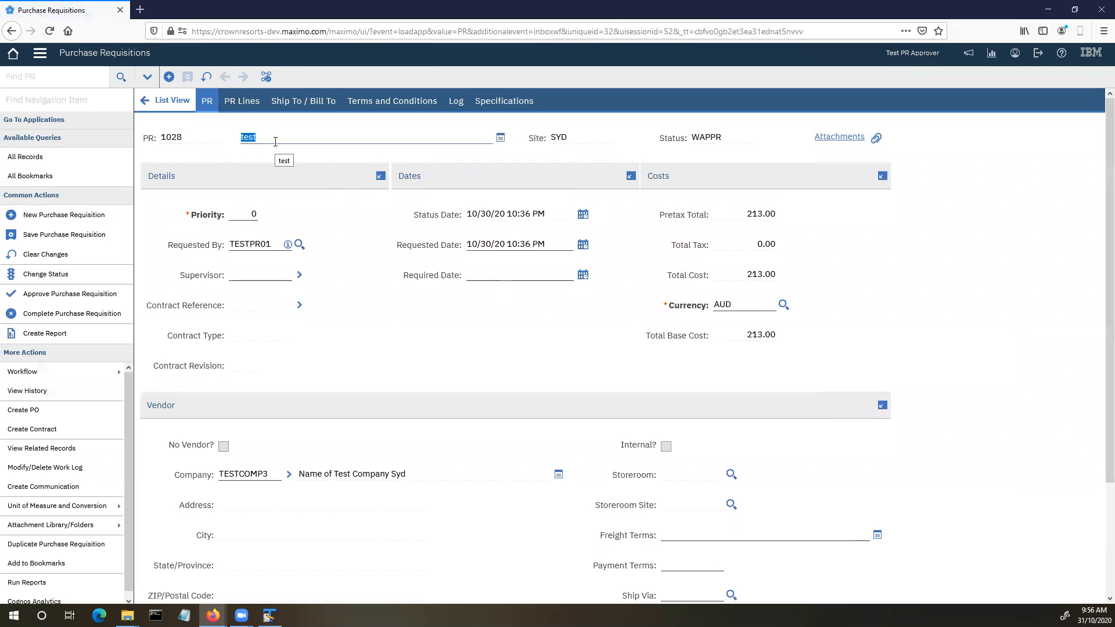
{"action": "type", "text": "needs a quote"}
{"action": "left_click", "coordinate": [267, 77]}
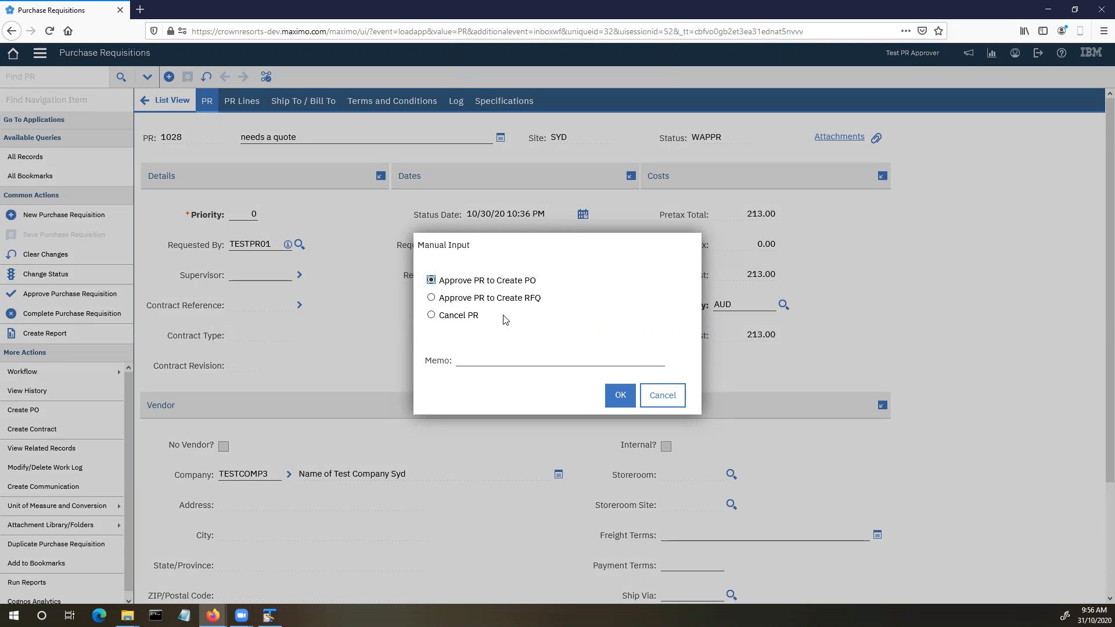
- Approve PR 1028 to create an RFQ and confirm line 1 links to RFQ 1007
{"action": "left_click", "coordinate": [431, 298]}
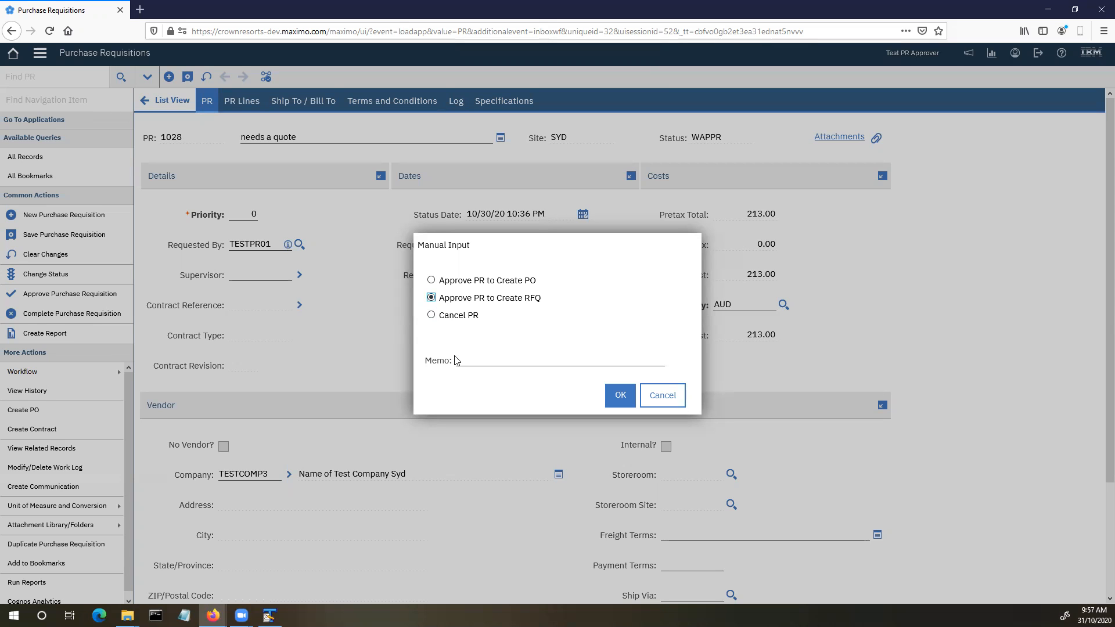
{"action": "left_click", "coordinate": [619, 395]}
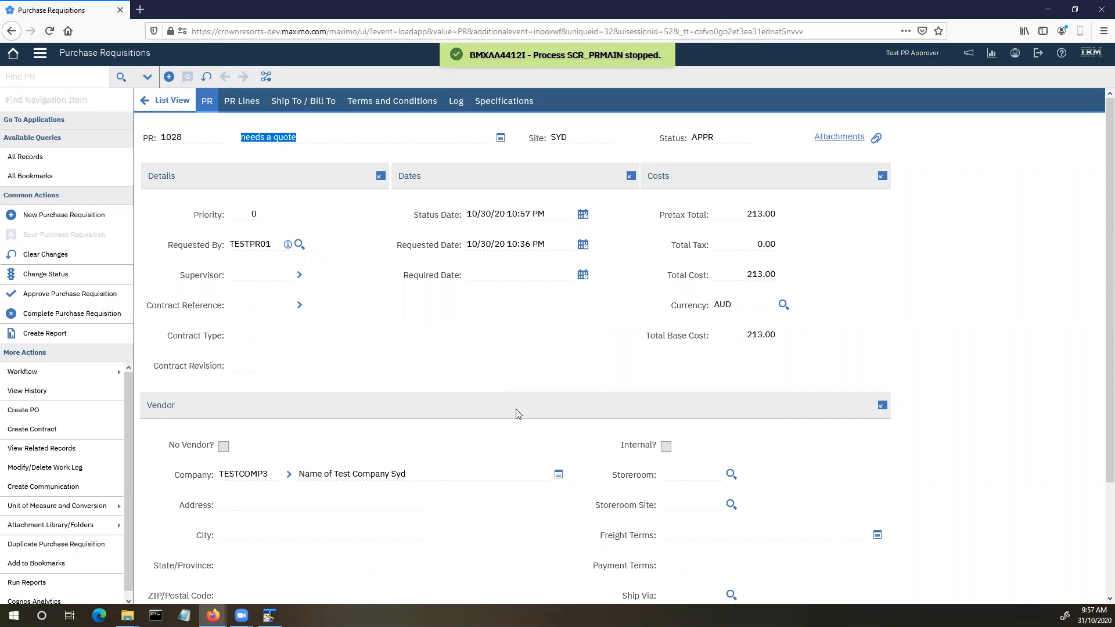
{"action": "left_click", "coordinate": [246, 112]}
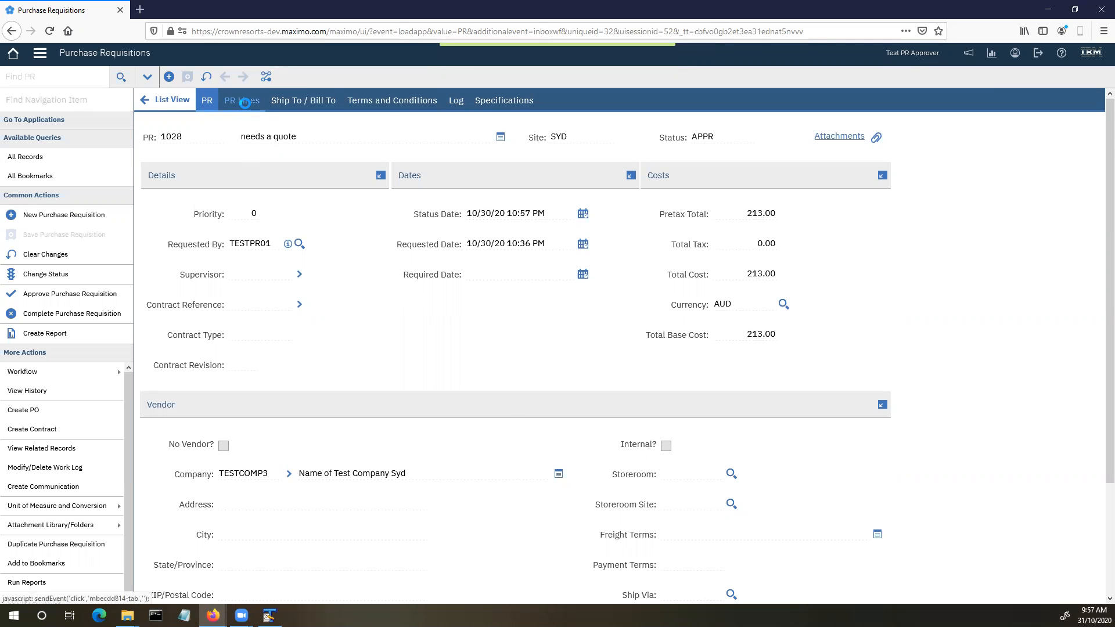
{"action": "left_click", "coordinate": [156, 232]}
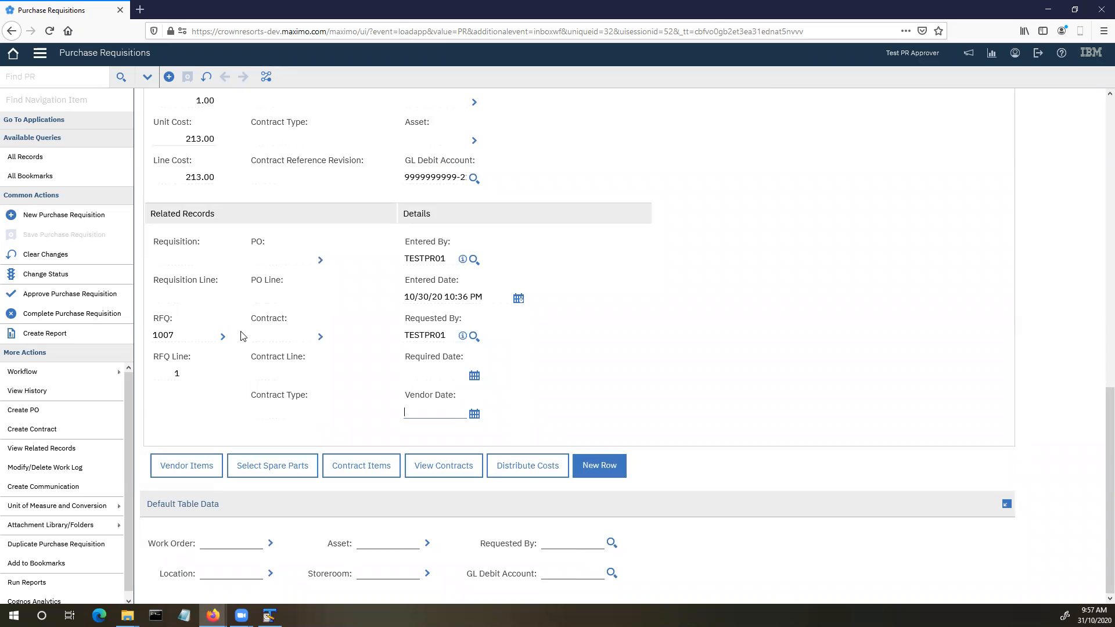
{"action": "scroll", "coordinate": [240, 335], "scroll_direction": "up", "scroll_amount": 4}
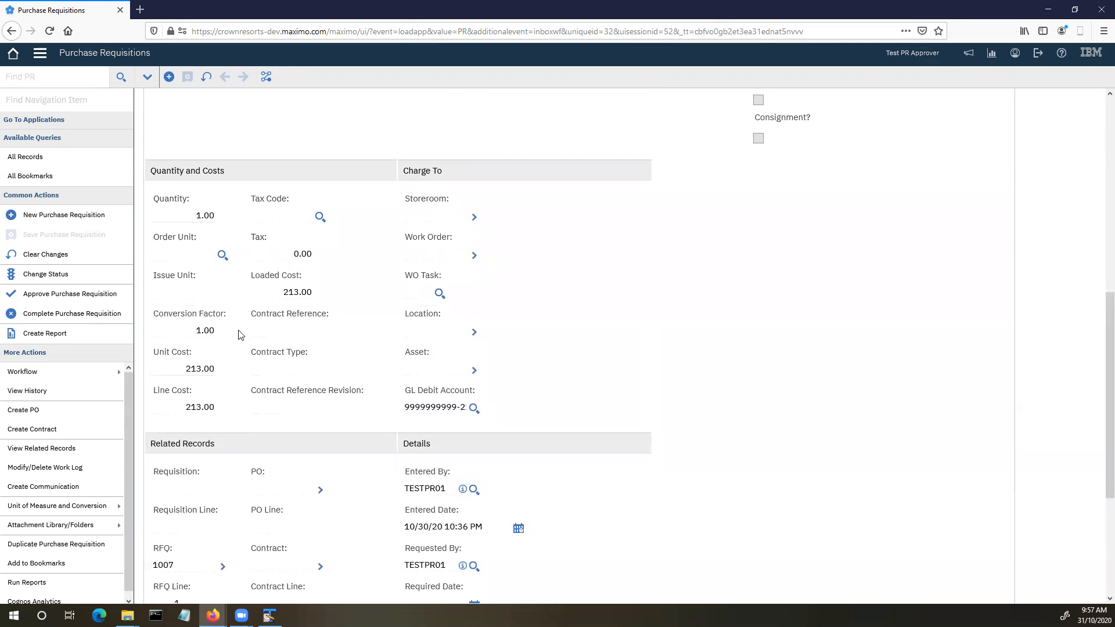